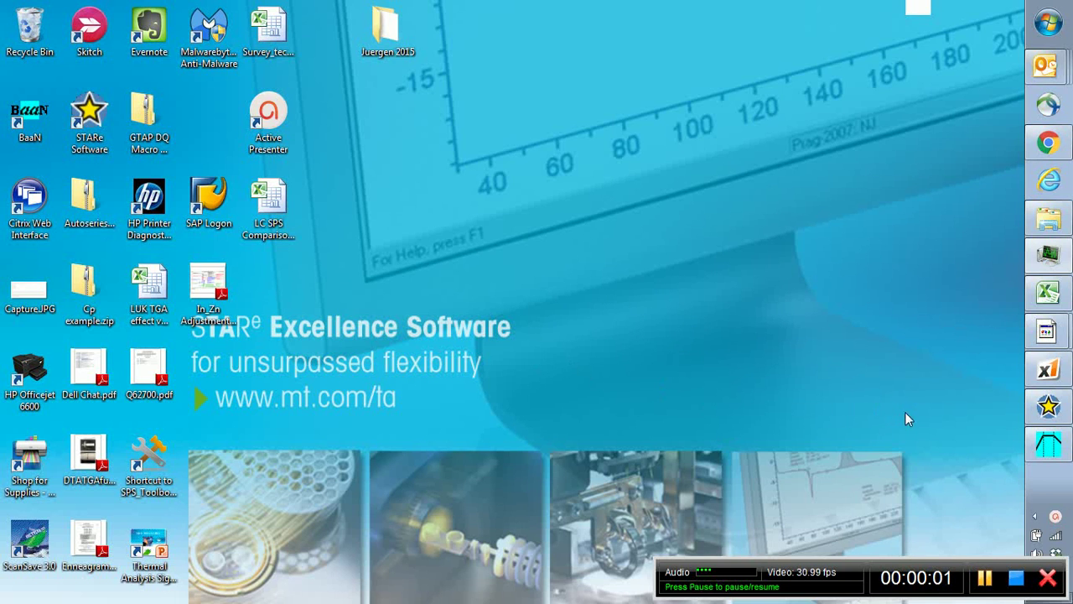
# Bring the TOPEM method window forward, then the Database window, and view its Session menu
pyautogui.click(1044, 446)
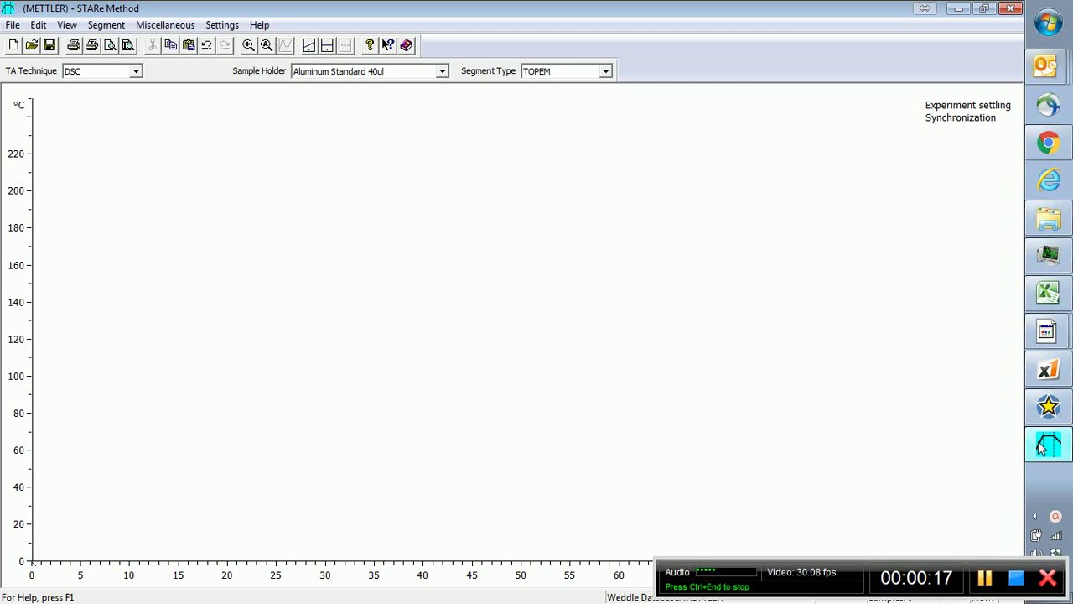
pyautogui.click(1048, 407)
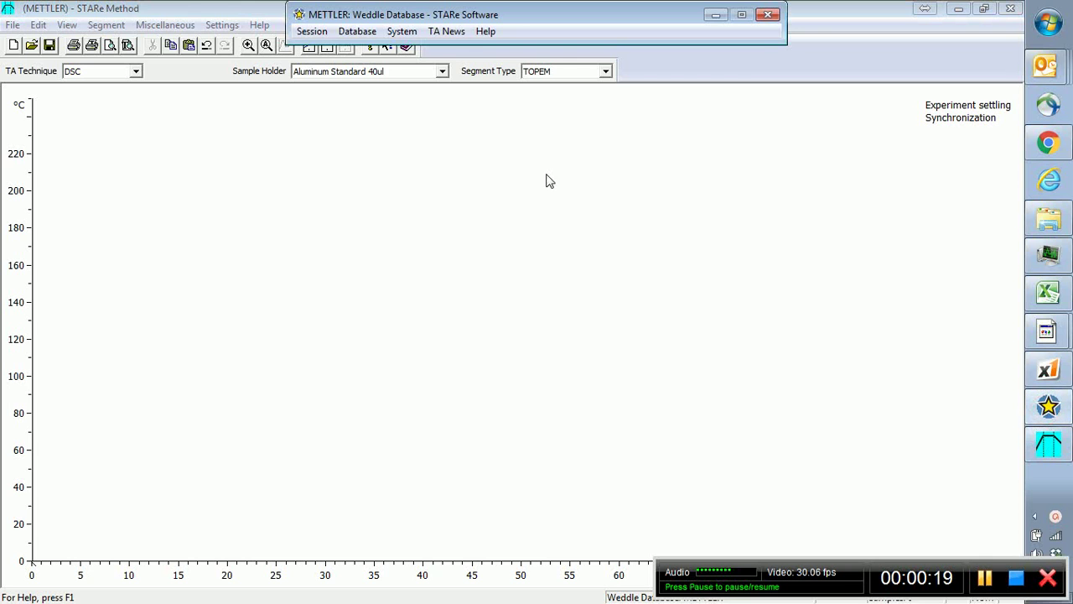
pyautogui.click(311, 31)
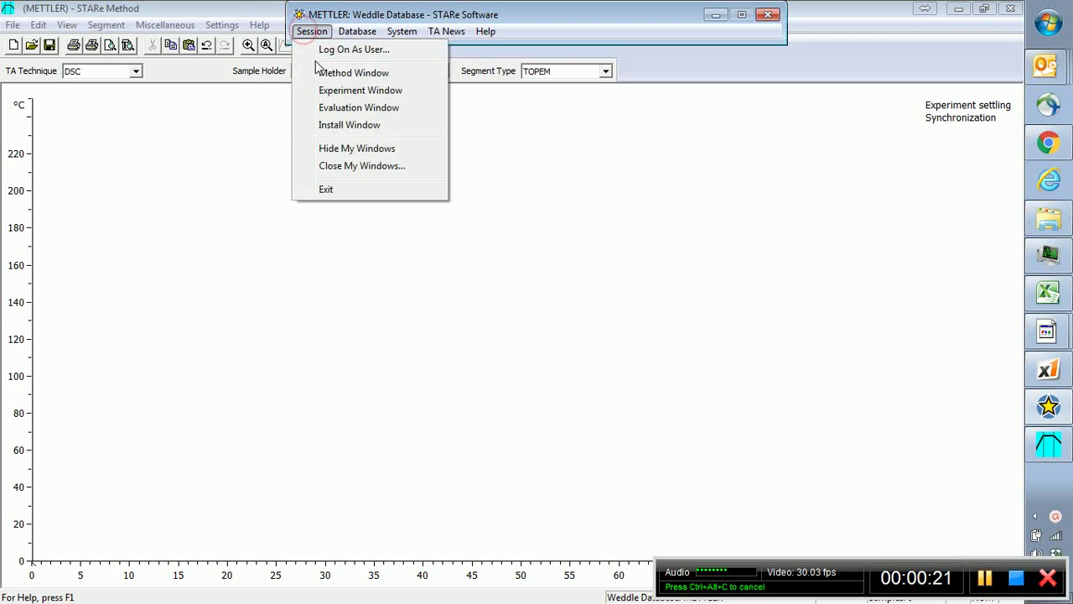
pyautogui.click(242, 11)
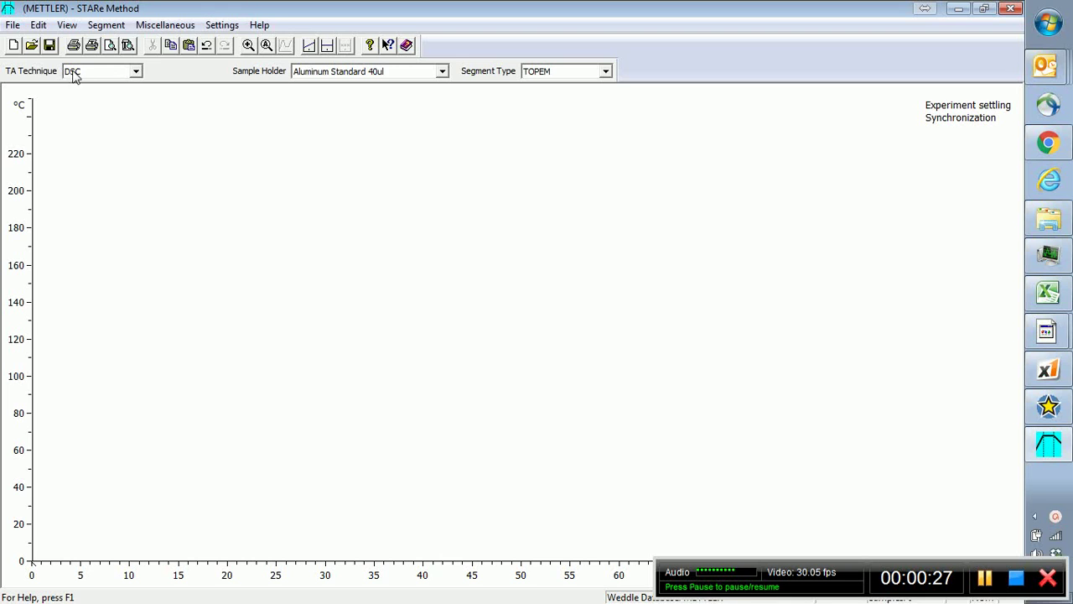
pyautogui.click(309, 76)
pyautogui.click(307, 81)
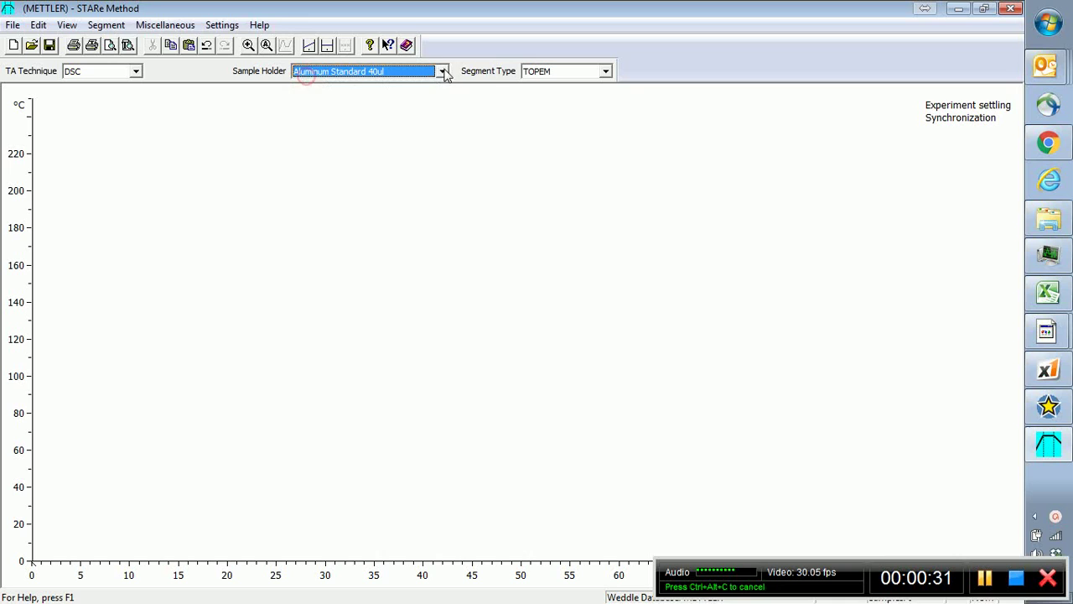
pyautogui.click(538, 72)
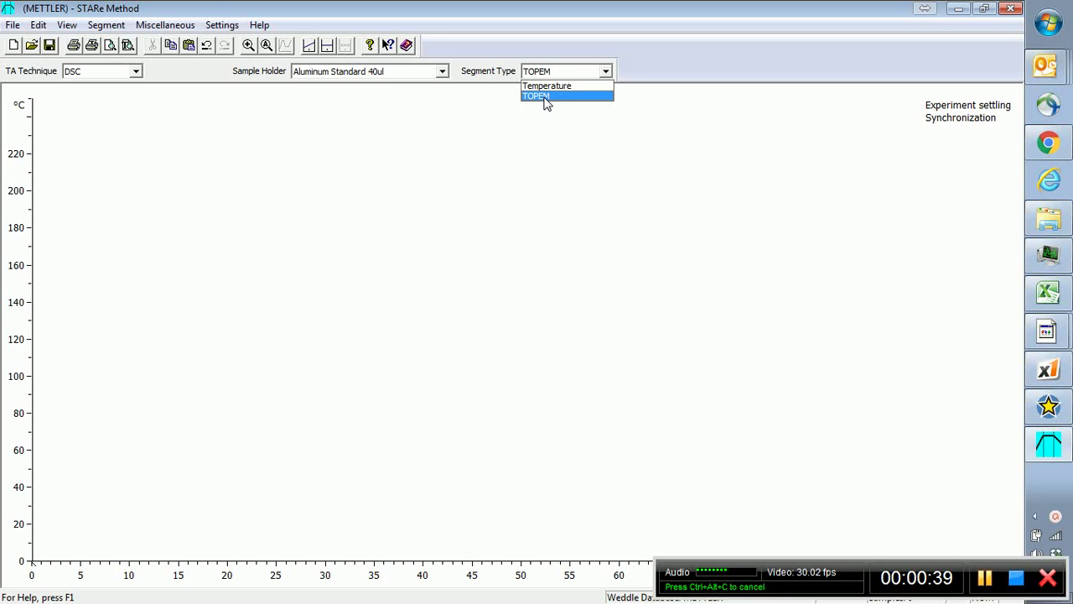
pyautogui.click(545, 97)
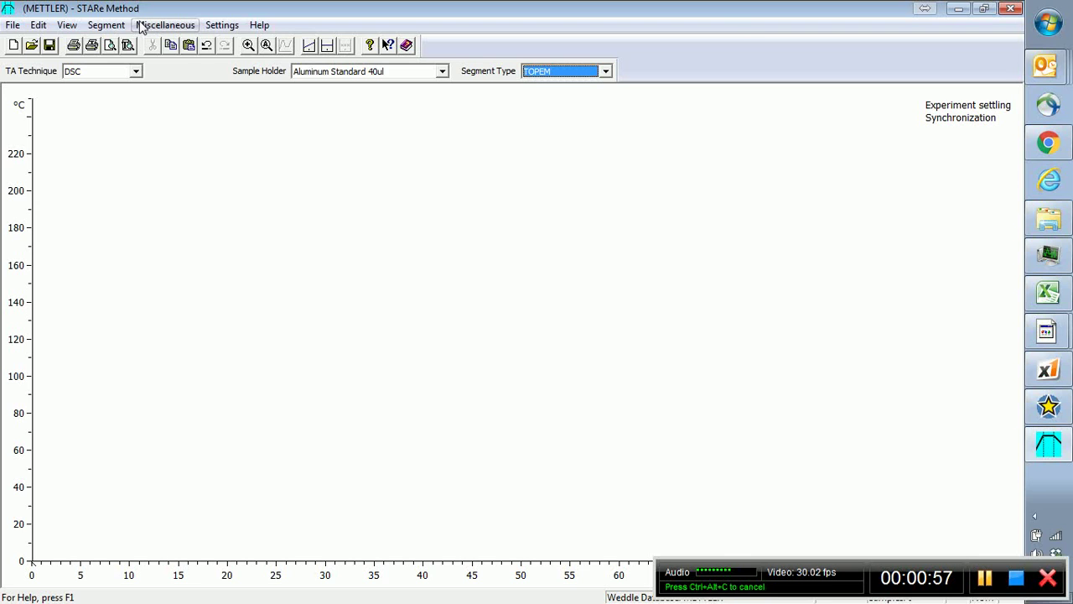
# Insert Dynamic TOPEM Segment 1 and set its end temperature to 200 °C
pyautogui.click(309, 47)
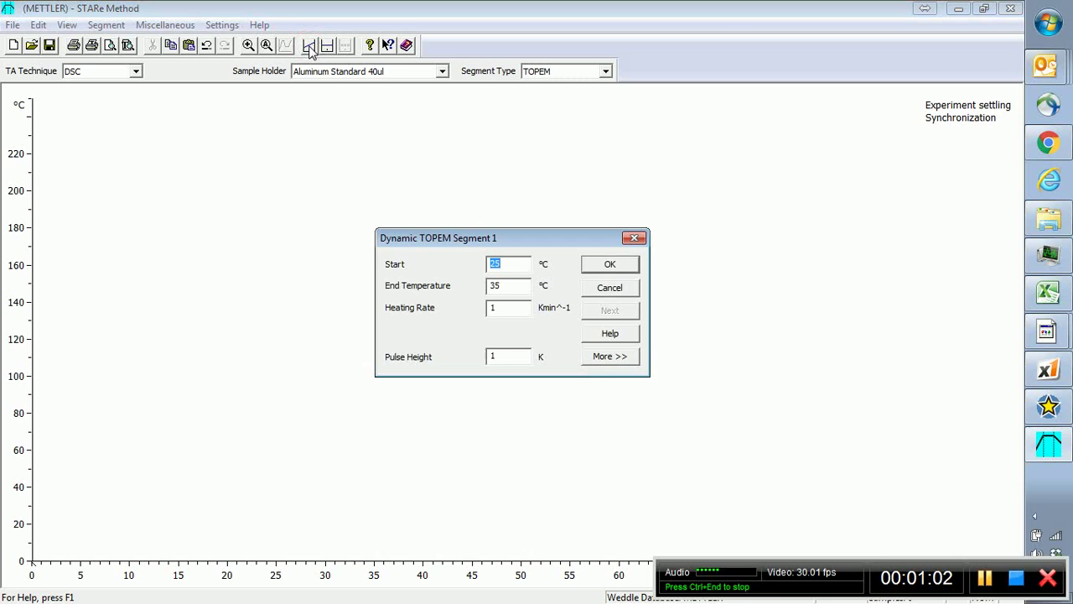
pyautogui.doubleClick(510, 286)
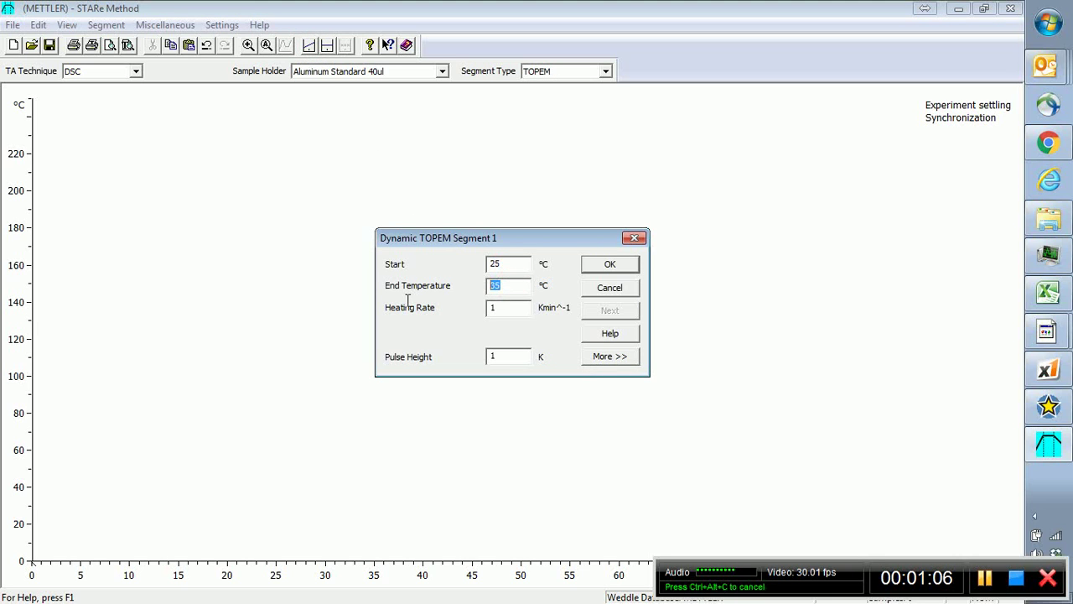
pyautogui.write('200')
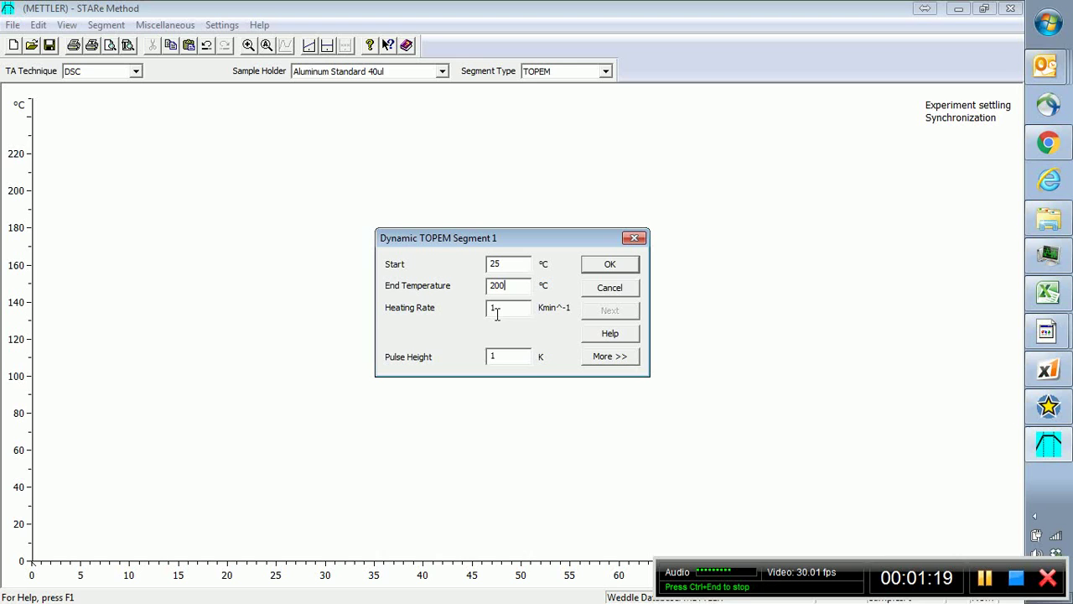
pyautogui.click(600, 334)
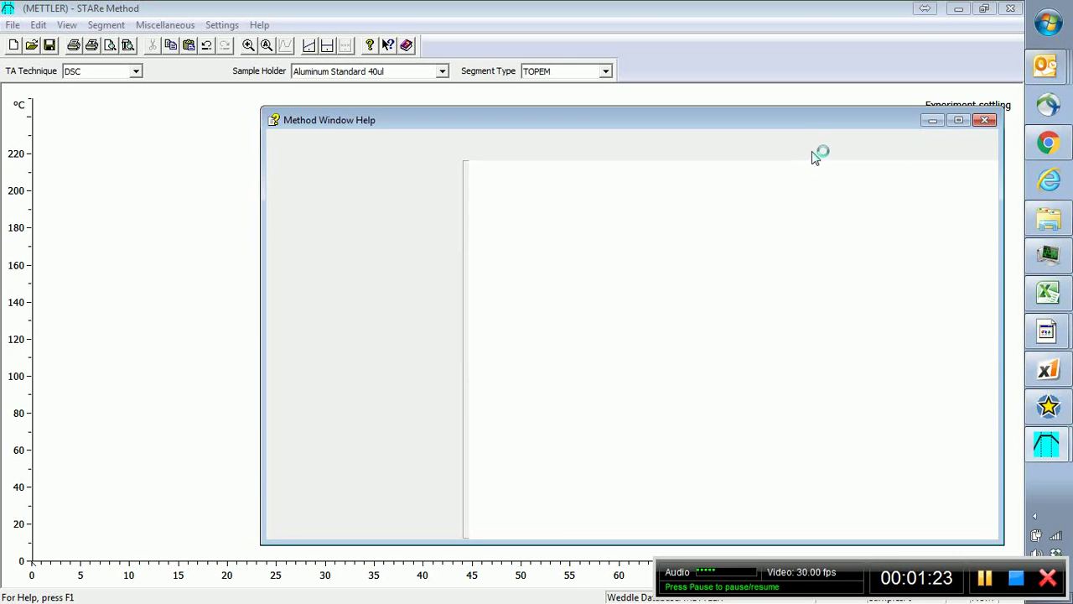
pyautogui.click(987, 122)
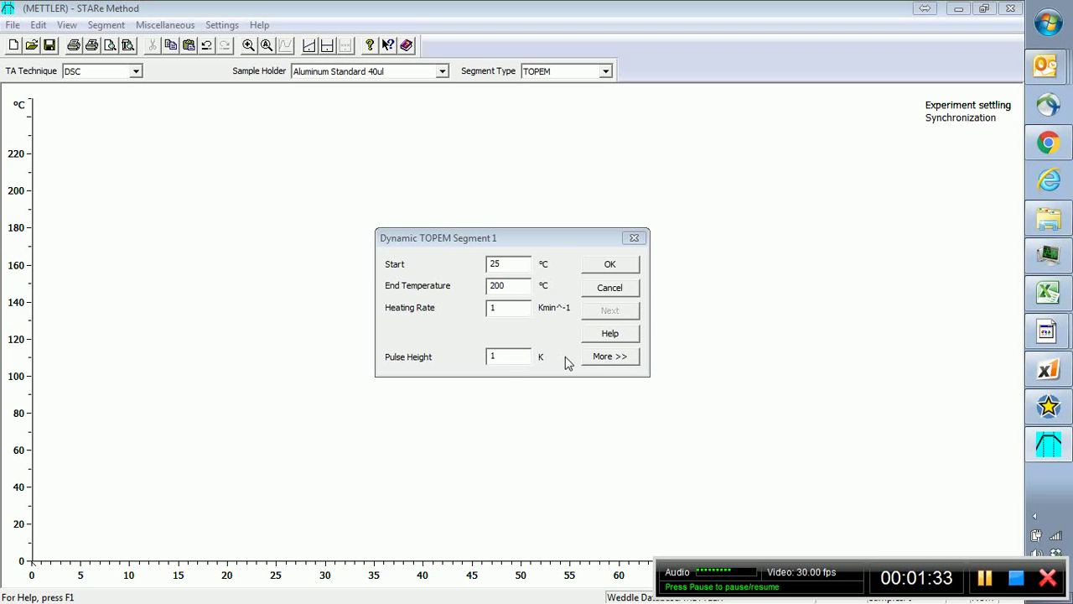
# Review the pulse width settings, then accept Segment 1 as a 25–200 °C ramp at 1 K/min
pyautogui.click(593, 358)
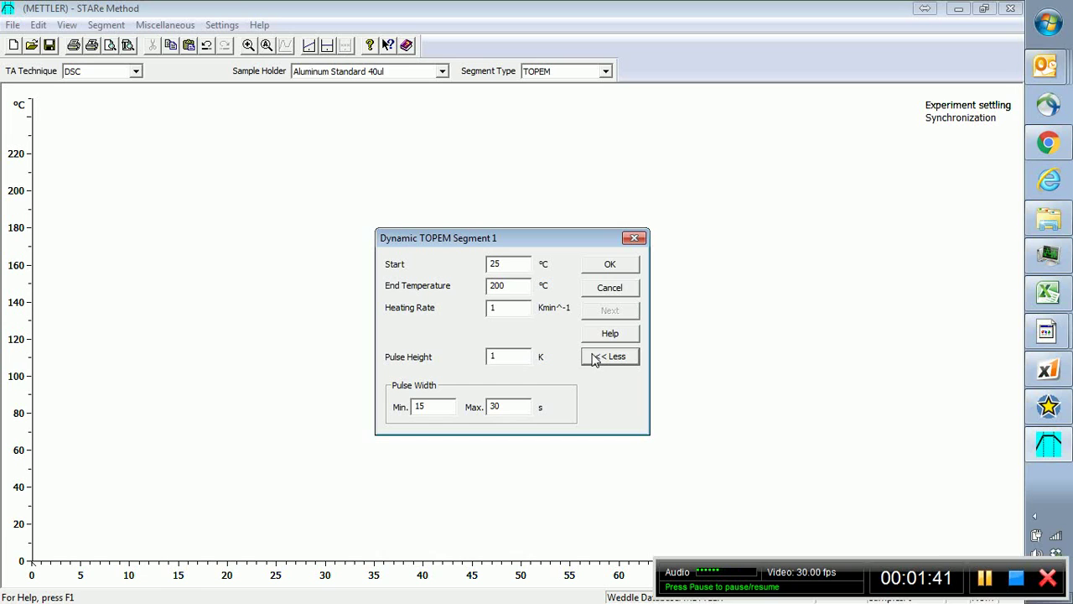
pyautogui.click(594, 358)
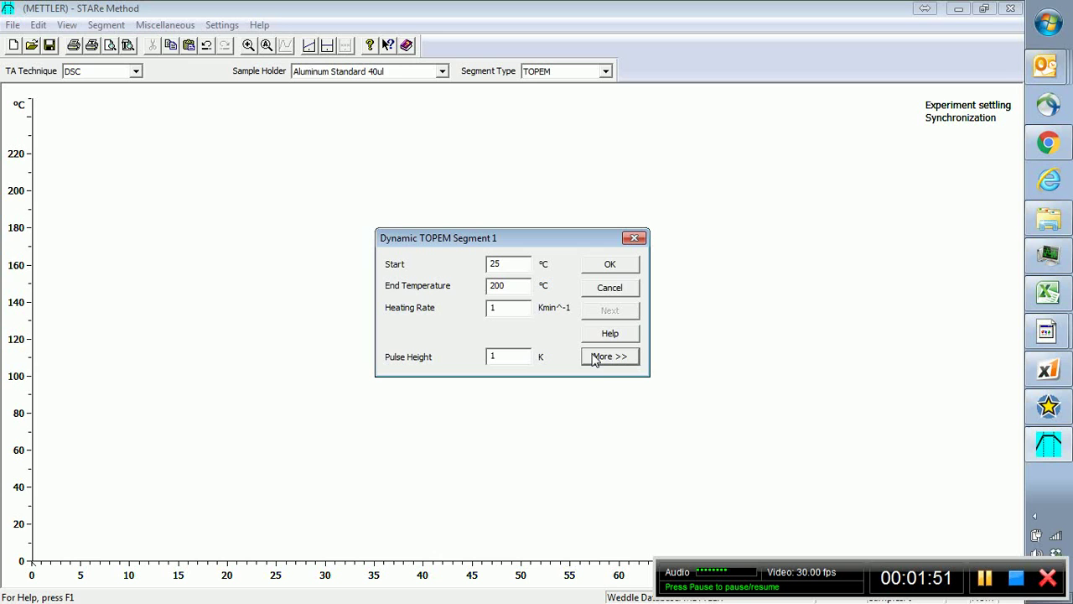
pyautogui.click(609, 264)
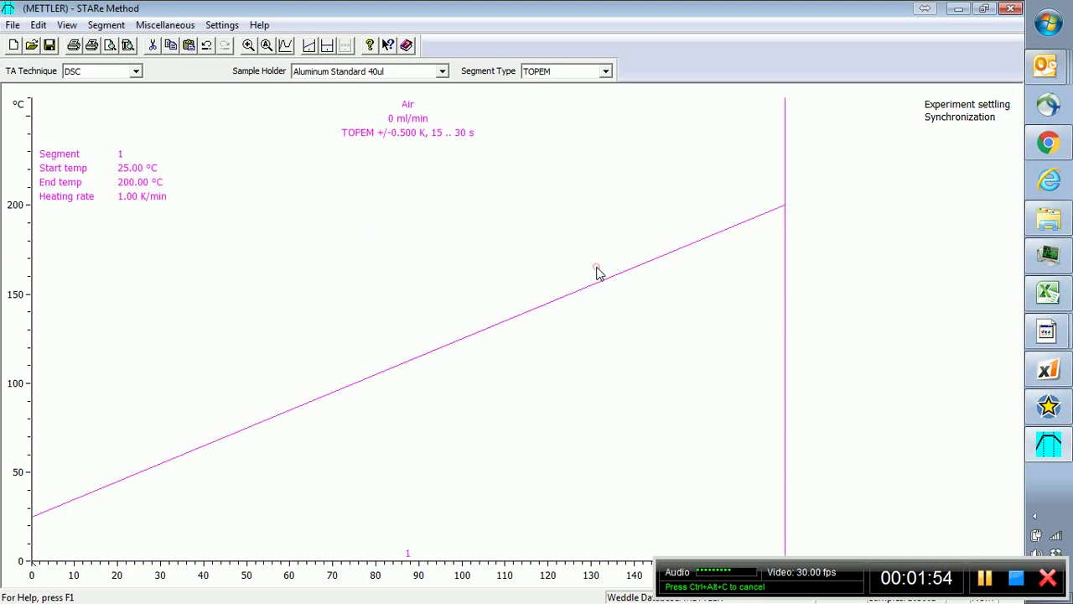
# Switch the purge gas from Air to N2 with a flow of 50 ml/min
pyautogui.doubleClick(410, 116)
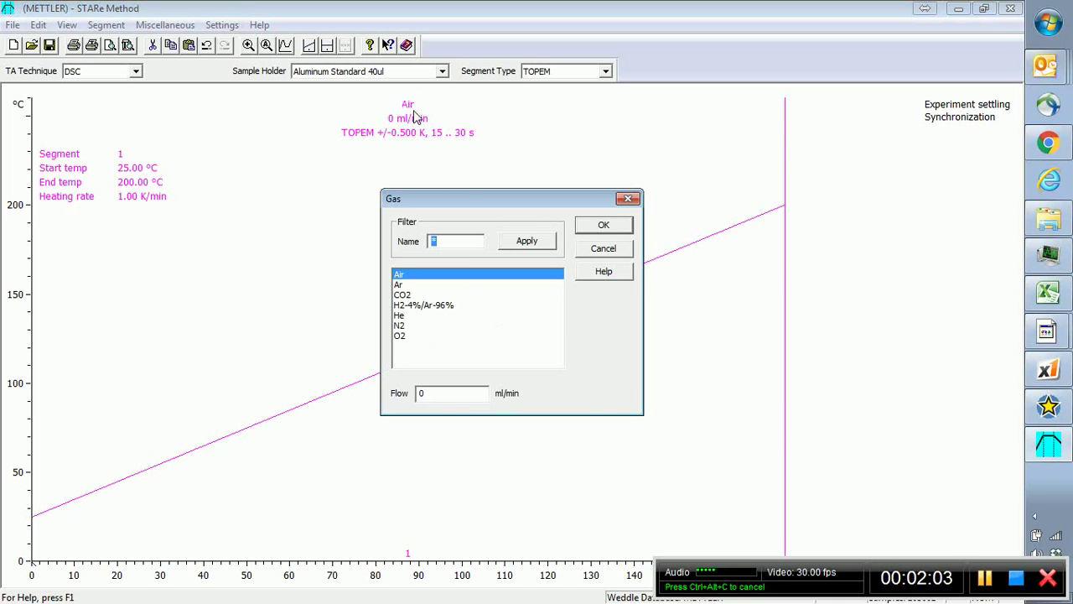
pyautogui.click(436, 327)
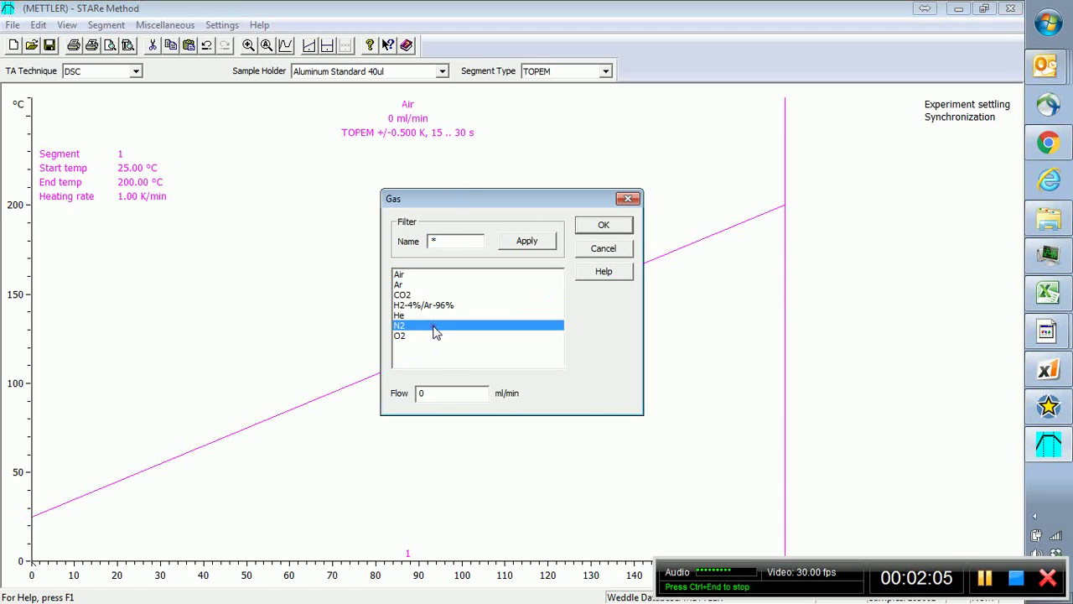
pyautogui.doubleClick(444, 393)
pyautogui.write('5')
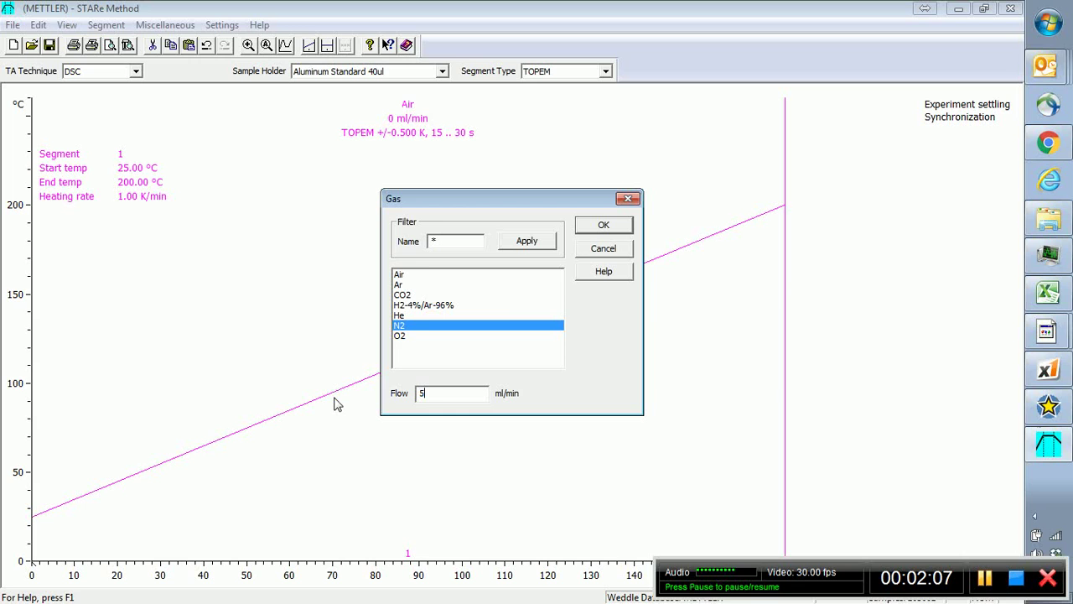
pyautogui.click(607, 226)
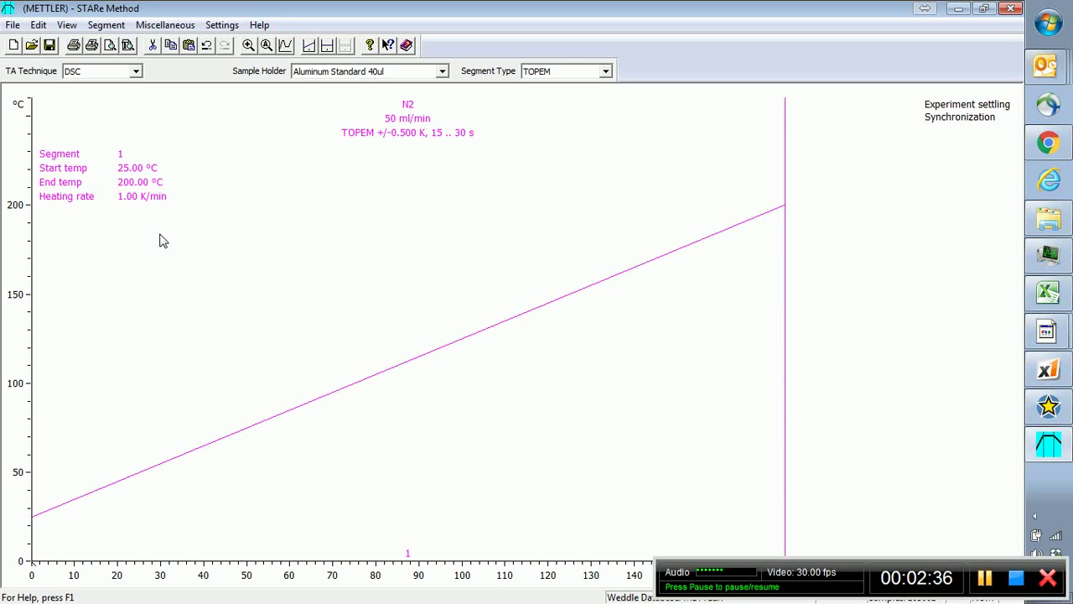
pyautogui.click(309, 46)
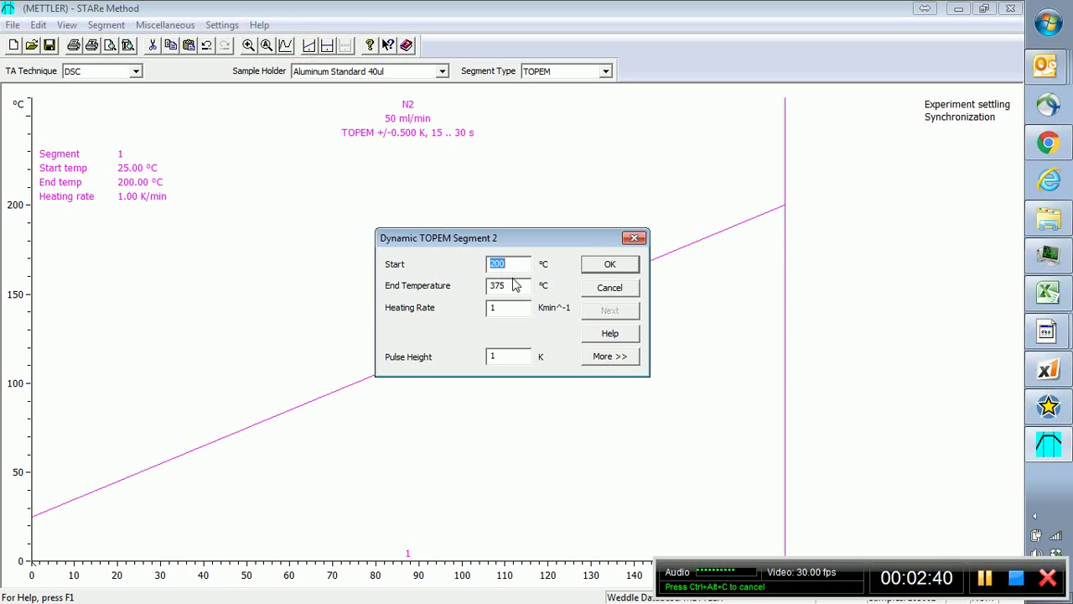
pyautogui.moveTo(515, 285); pyautogui.dragTo(371, 304)
pyautogui.write('20')
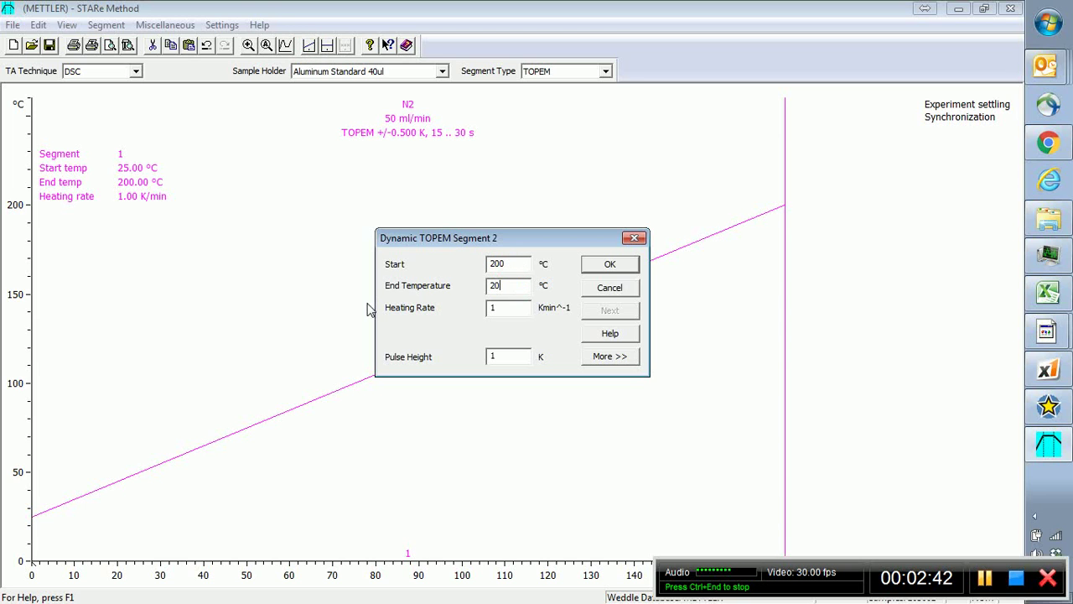
pyautogui.click(607, 266)
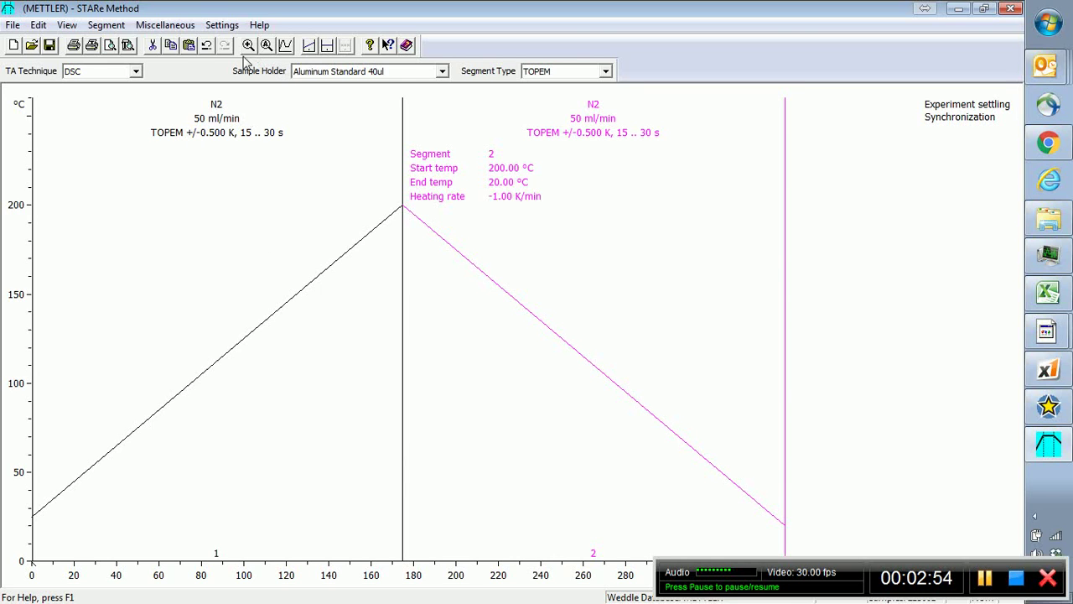
pyautogui.click(155, 45)
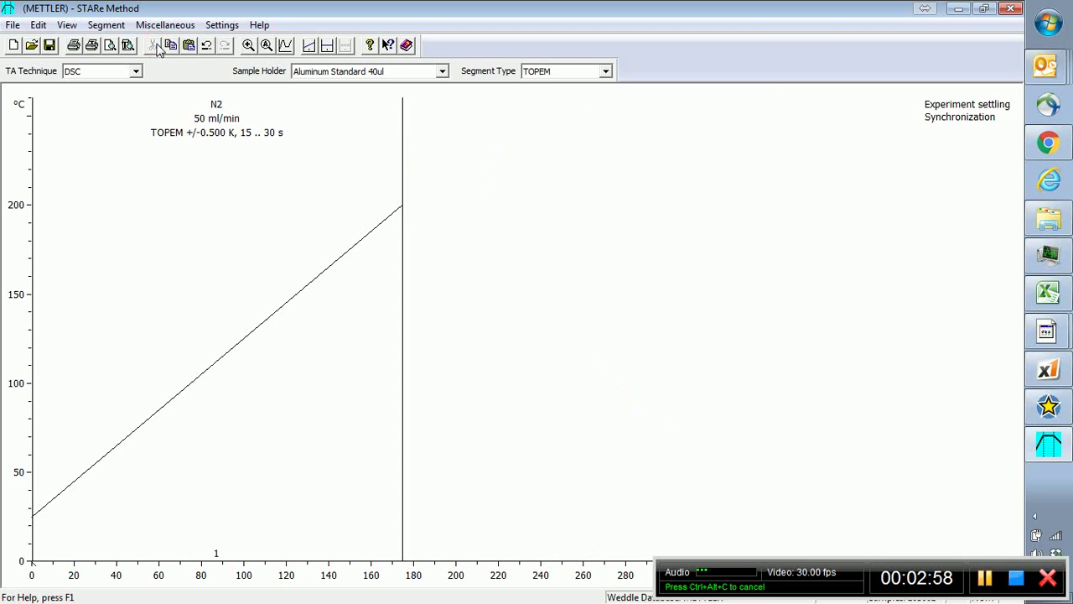
# Start Save As and enter the method name 'TOPEM 20-200@1 1K 15-30s'
pyautogui.click(12, 26)
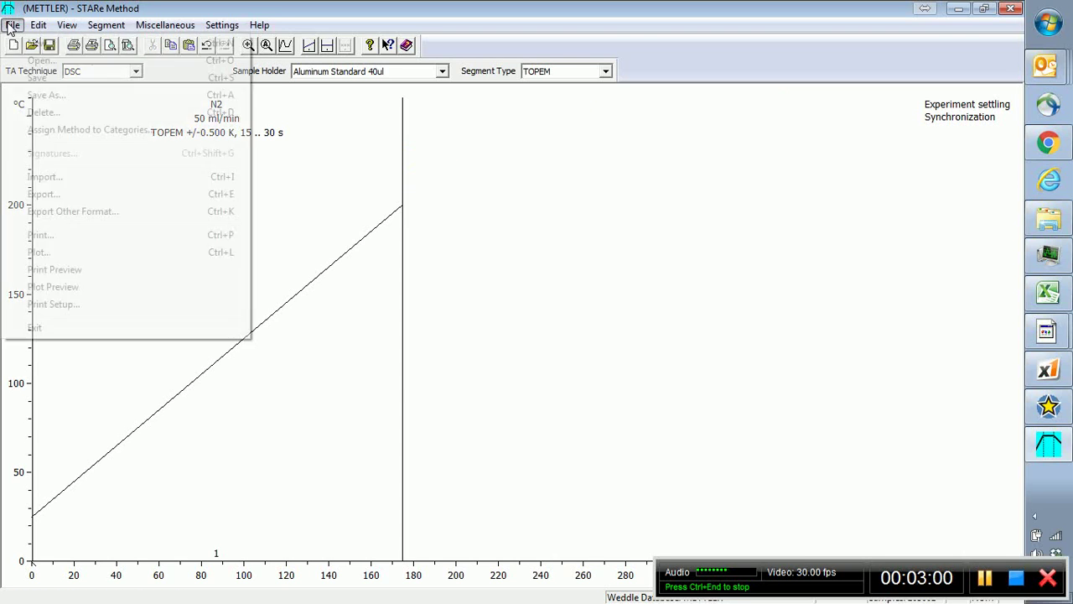
pyautogui.click(46, 94)
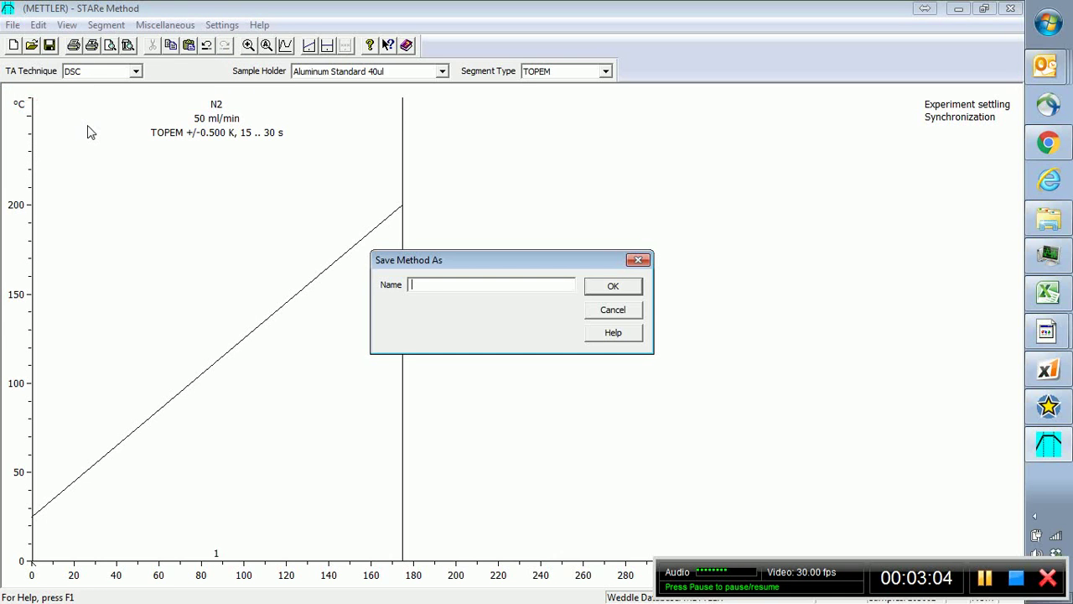
pyautogui.write('TOPEM')
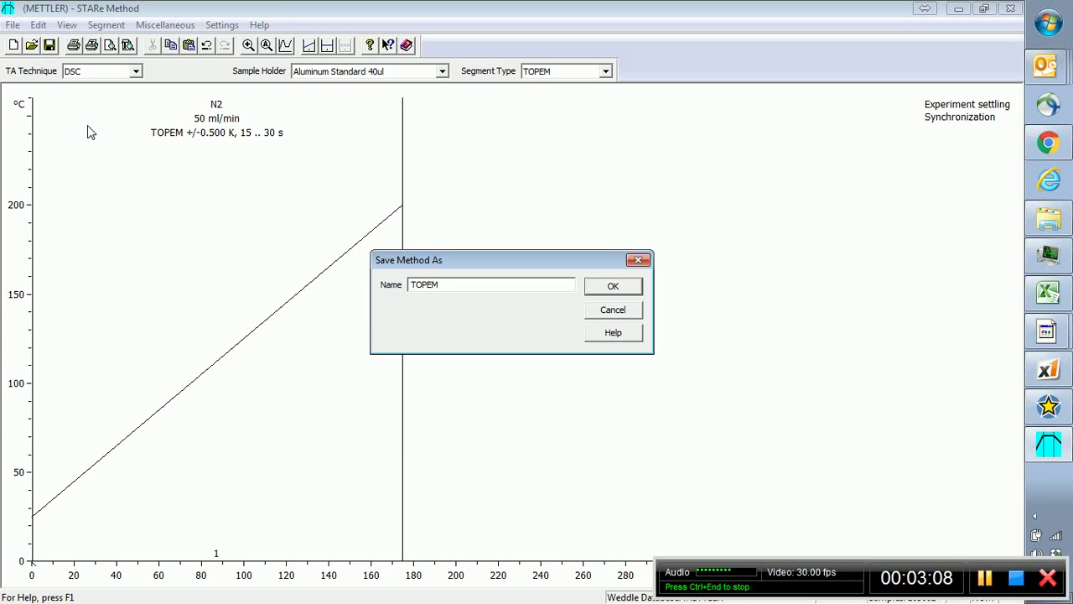
pyautogui.write(' 20-200')
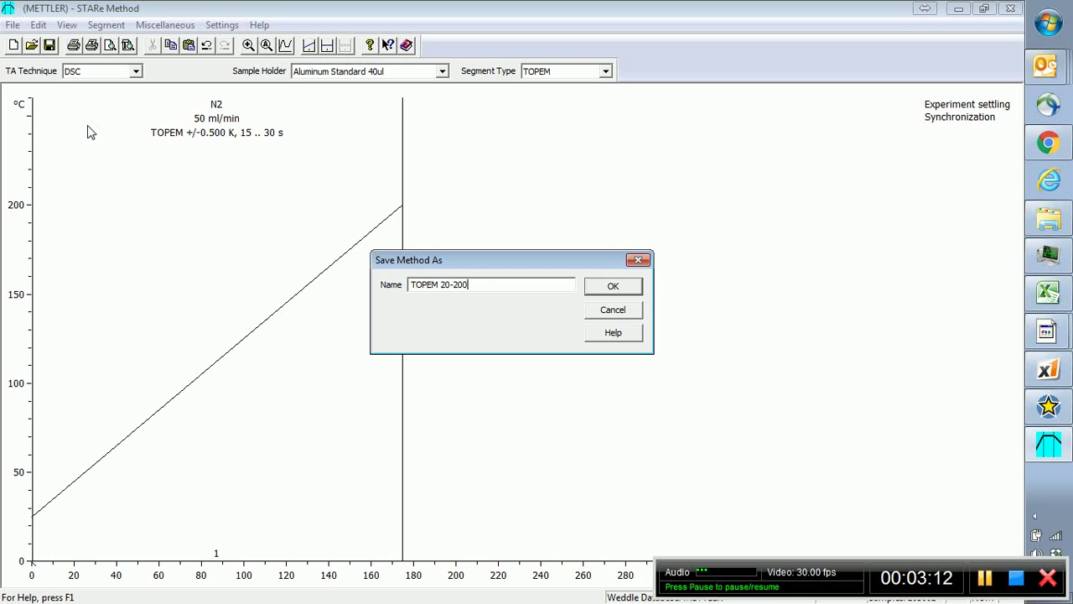
pyautogui.write('@1')
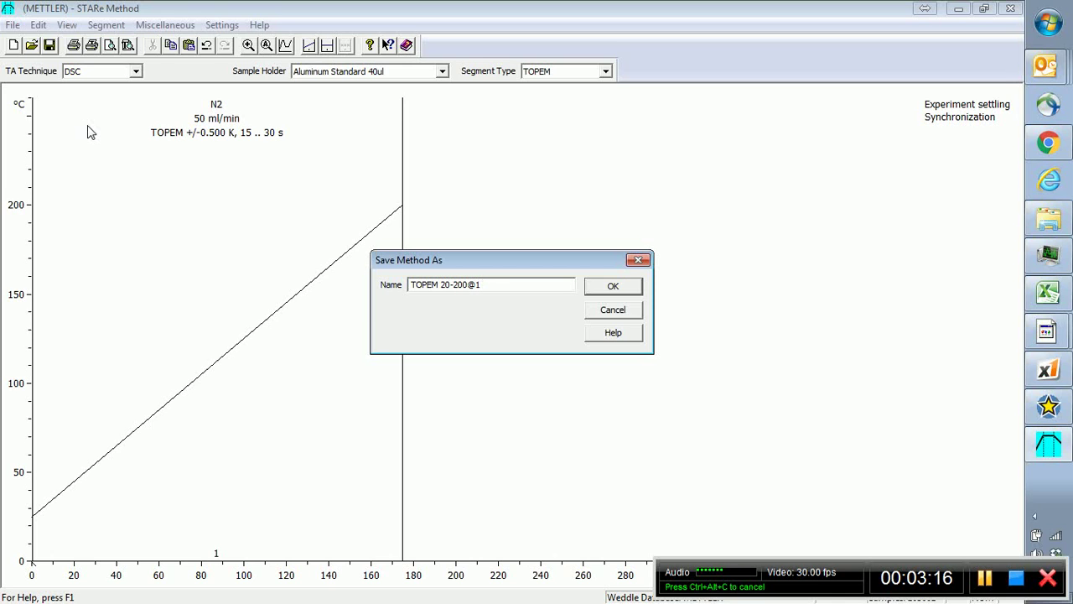
pyautogui.write(' 1K')
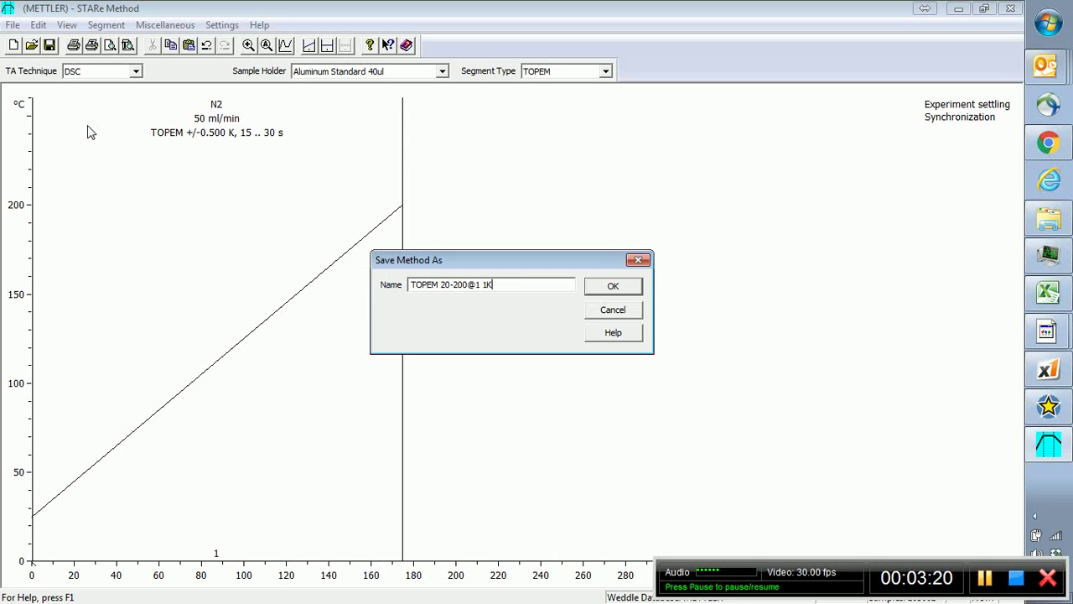
pyautogui.write('15-30s')
# Confirm the save and acknowledge the over-60 000 measurement values warning
pyautogui.click(605, 291)
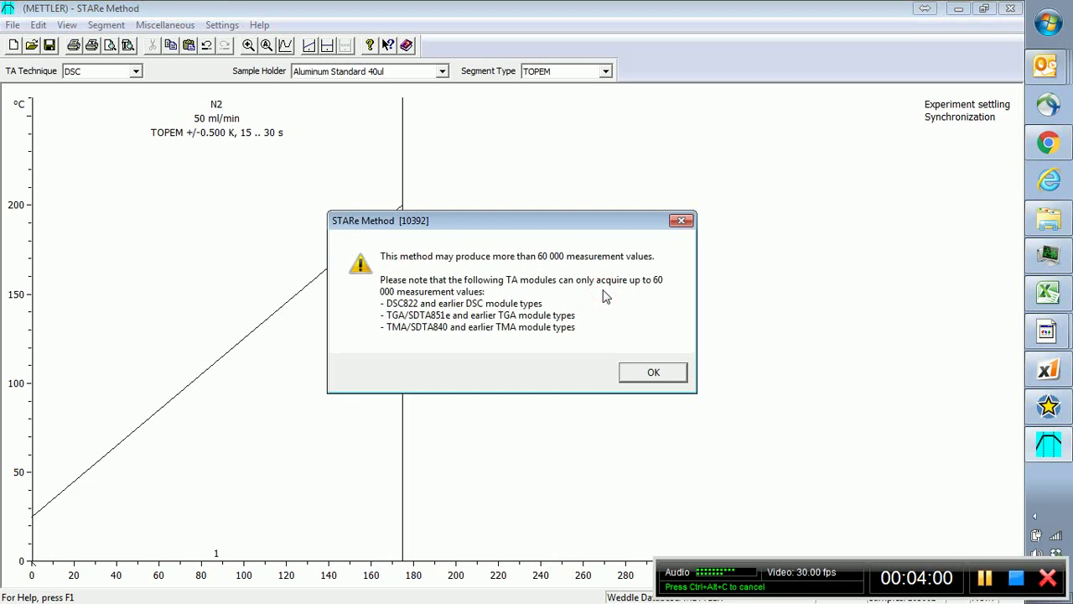
pyautogui.click(635, 373)
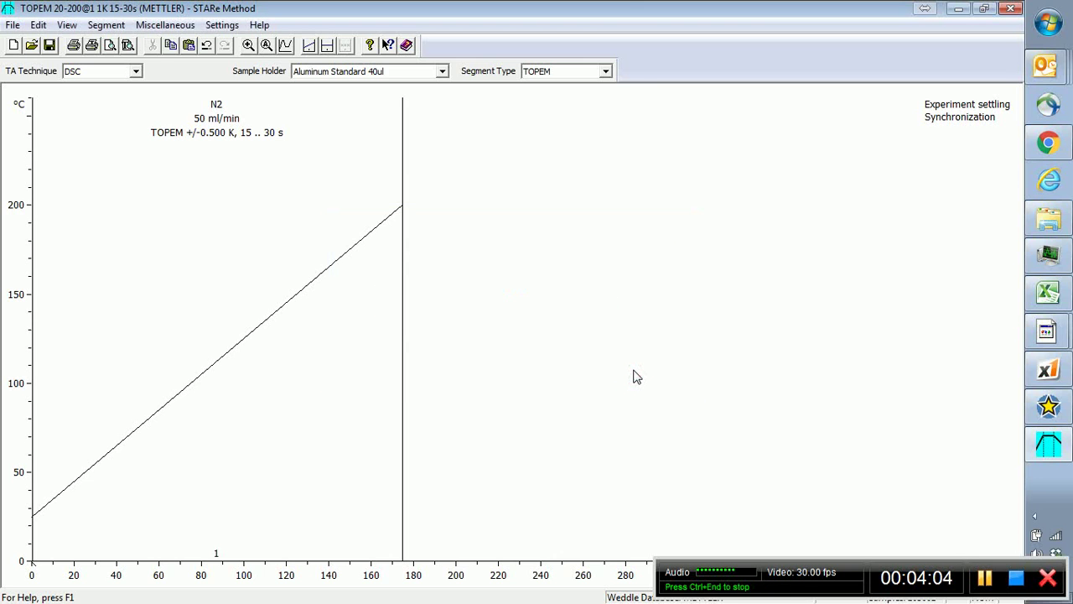